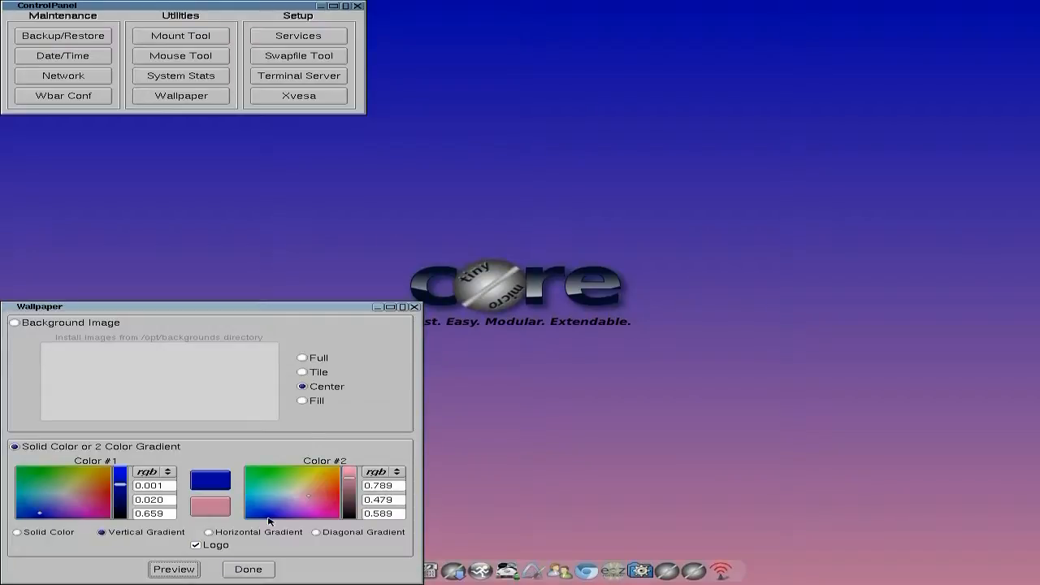
# Close the wallpaper settings and control panel, and check the mount status of the drives in the mount tool.
pyautogui.click(256, 572)
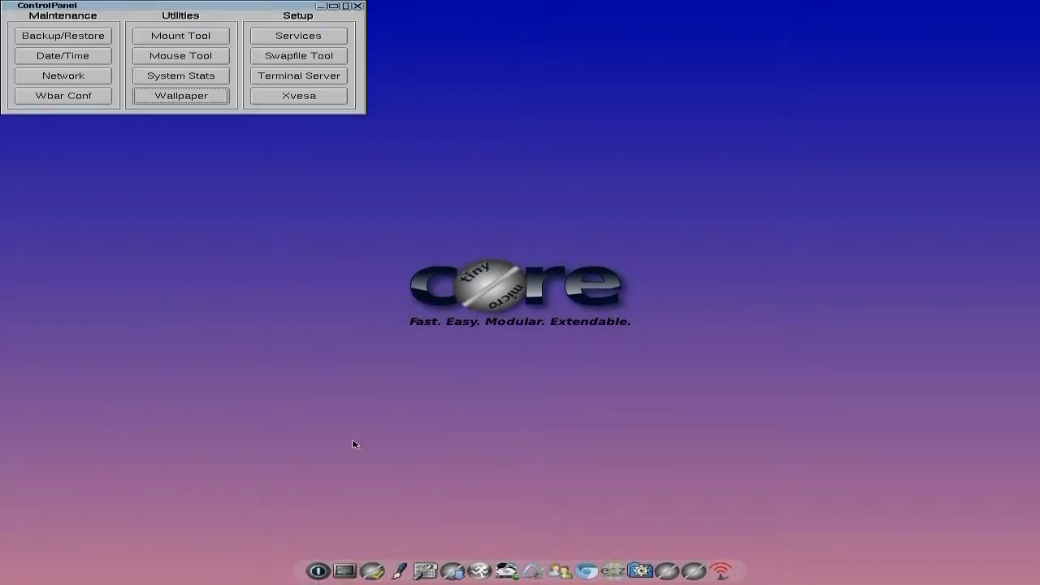
pyautogui.click(357, 7)
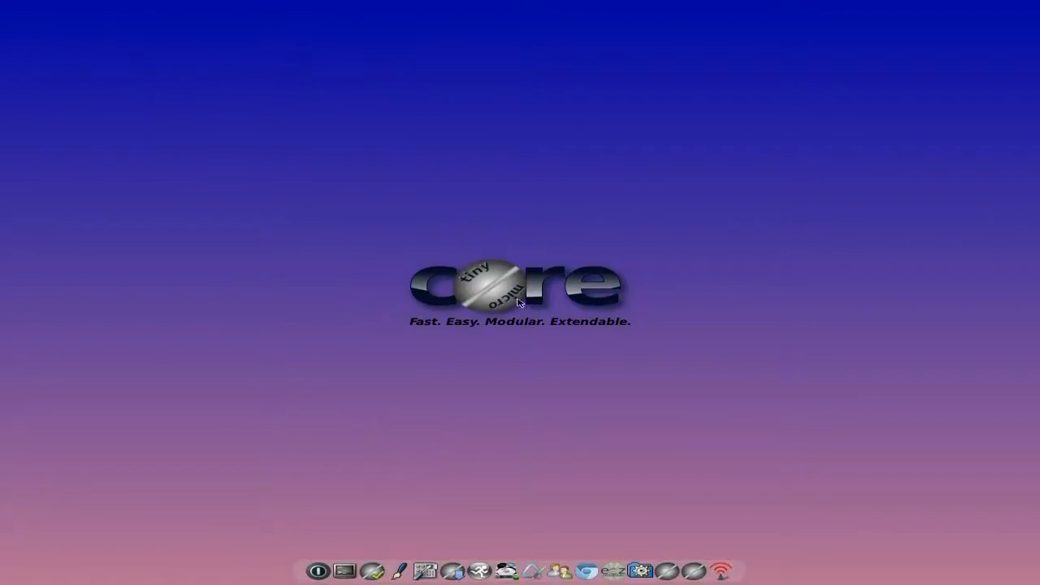
pyautogui.click(509, 568)
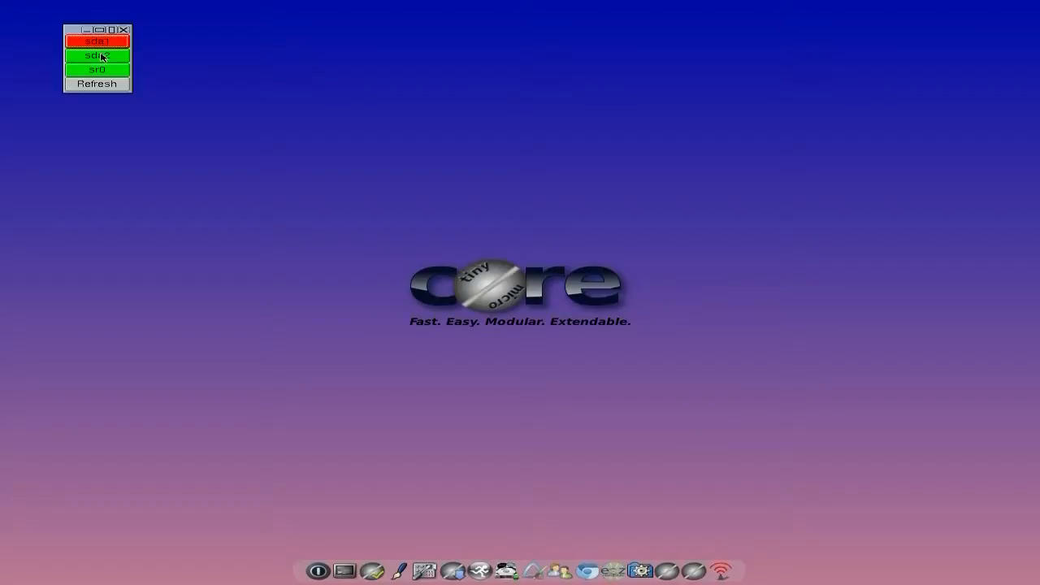
pyautogui.click(123, 31)
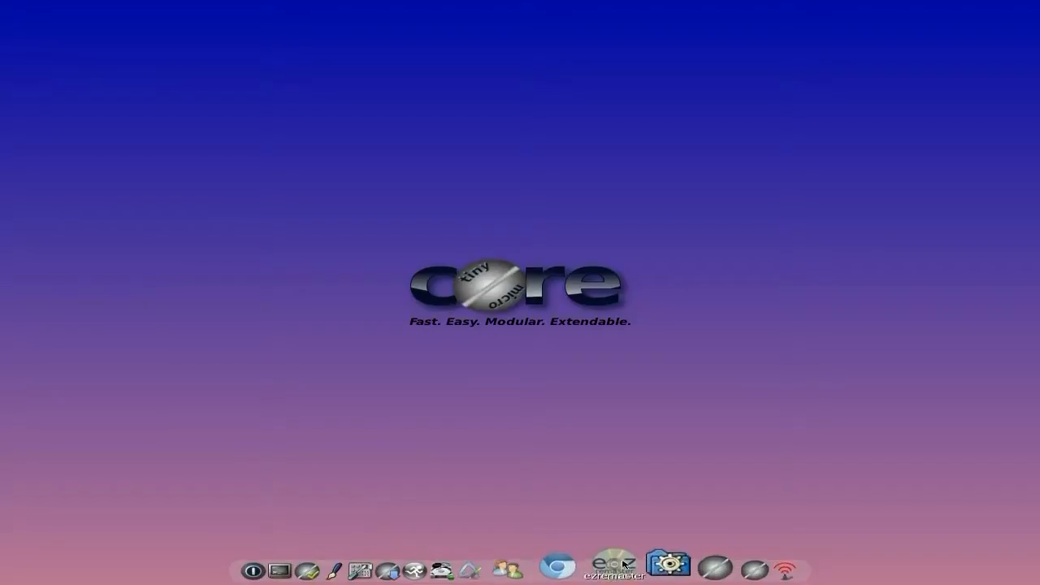
# View the hidden files of the home folder in the file manager, and close it.
pyautogui.click(642, 564)
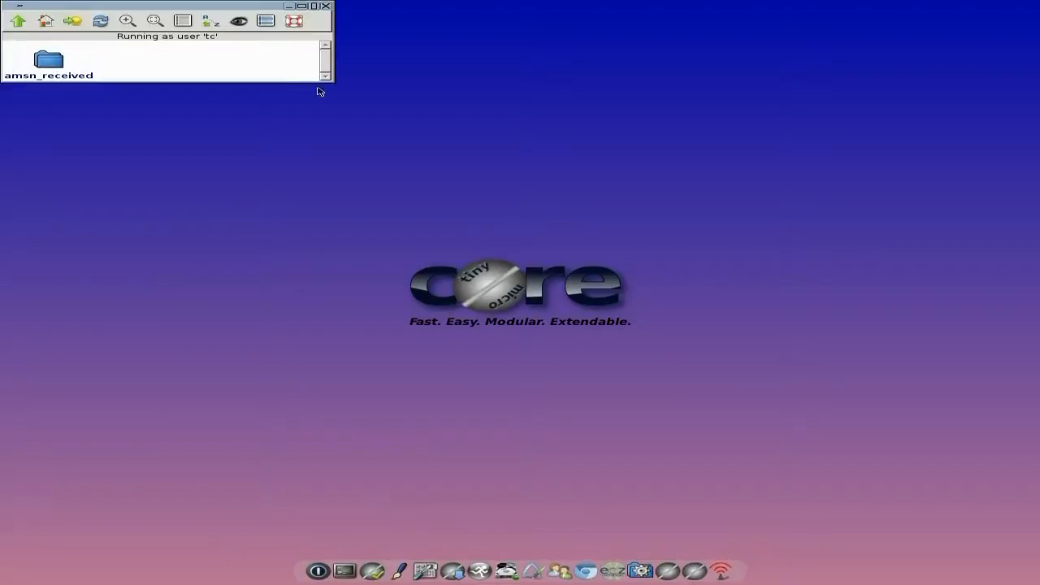
pyautogui.click(238, 22)
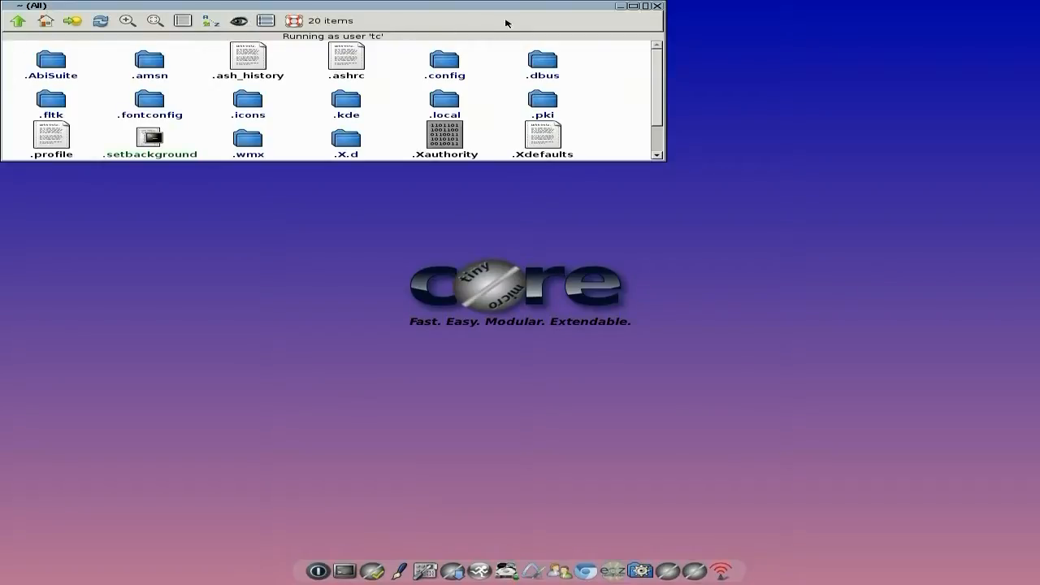
pyautogui.click(658, 8)
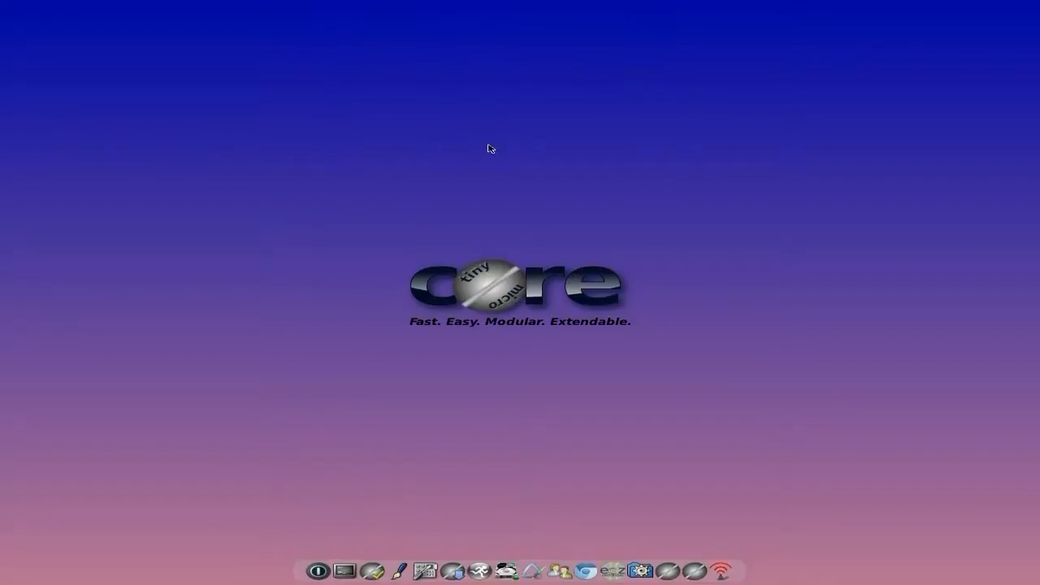
# Launch K3b from the installed applications to view its start window, and close it.
pyautogui.rightClick(447, 128)
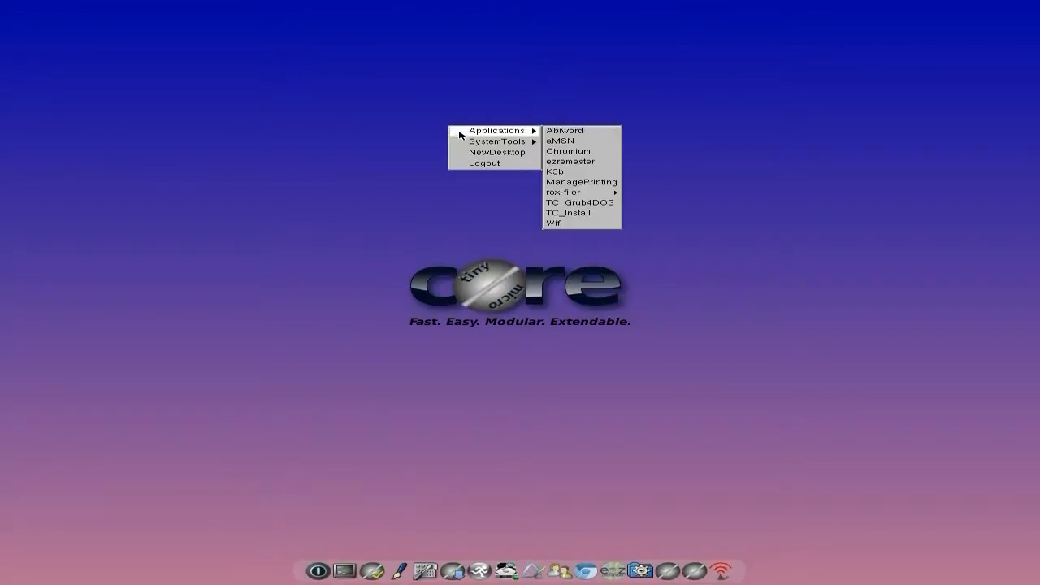
pyautogui.moveTo(471, 132)
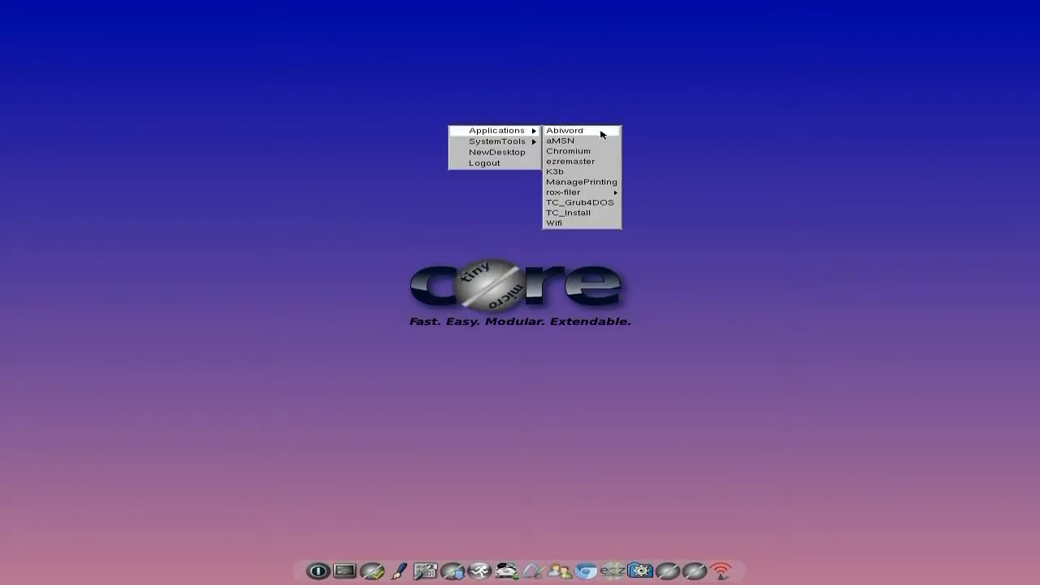
pyautogui.click(588, 173)
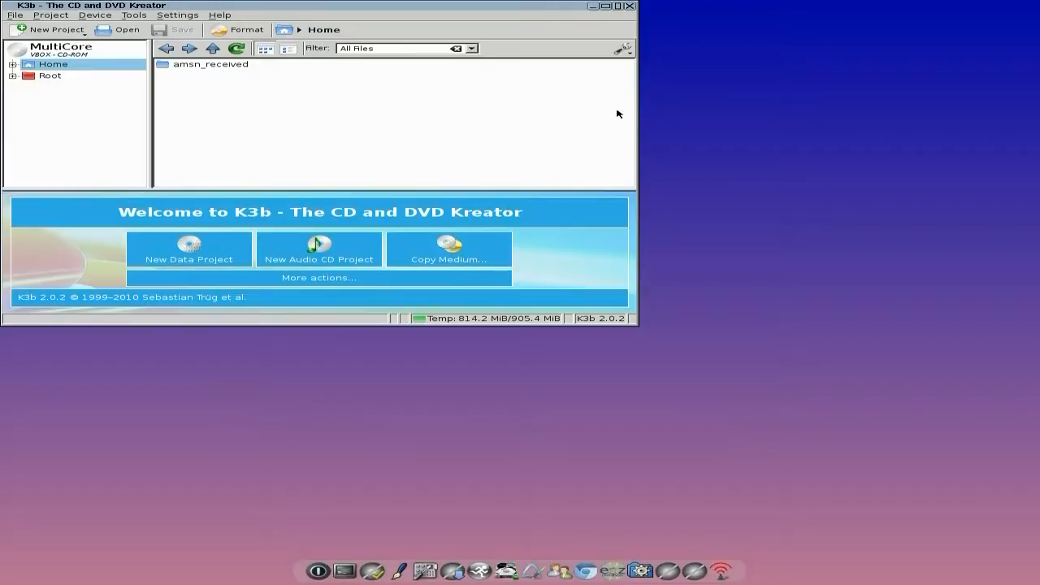
pyautogui.click(629, 7)
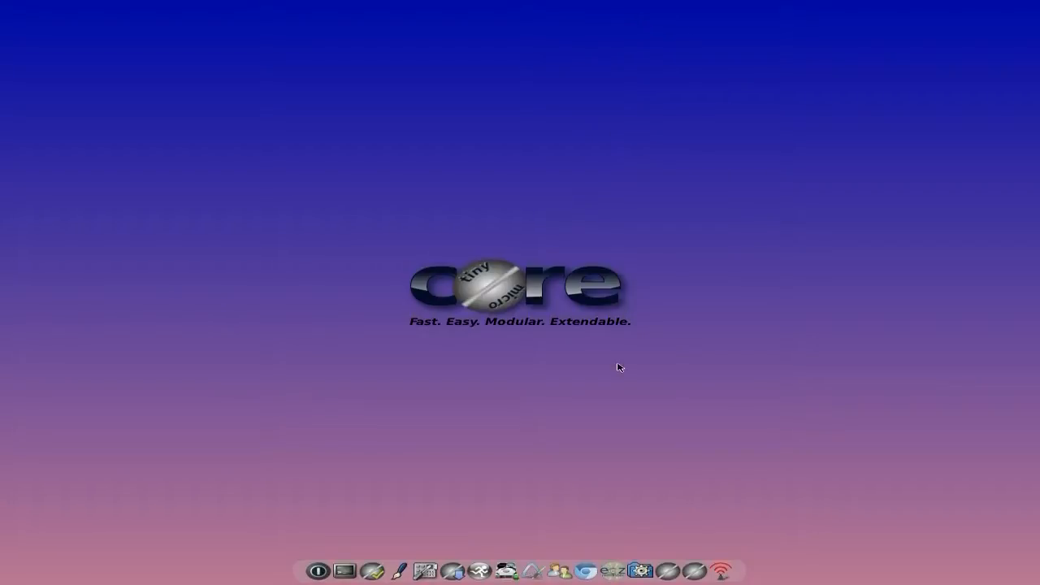
# Start ezremaster with /mnt/sr0 as the source path, leaving the boot codes and mydata.tgz backup path empty.
pyautogui.click(614, 569)
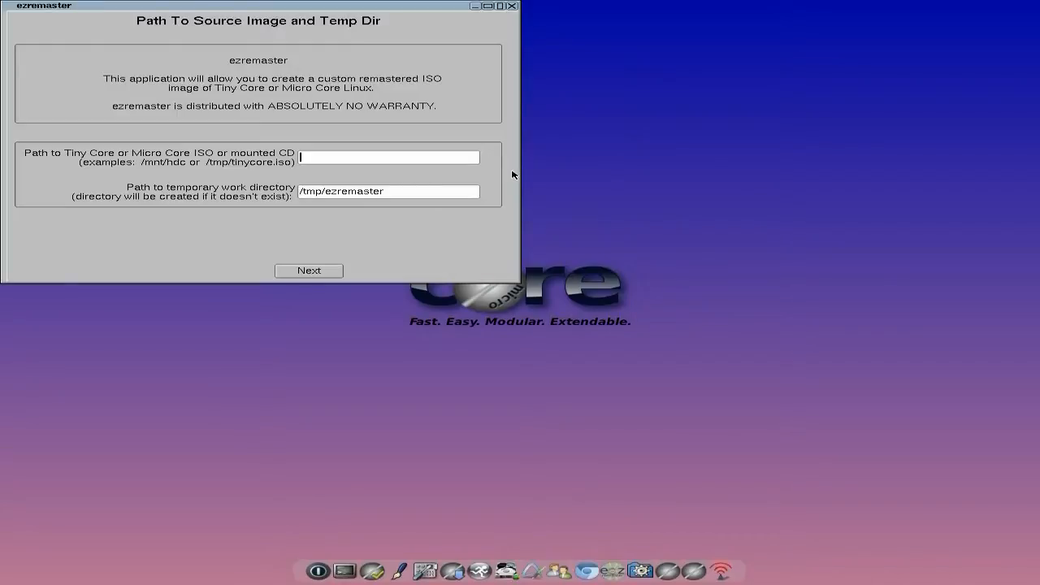
pyautogui.write('/mnt/sr0')
pyautogui.click(301, 271)
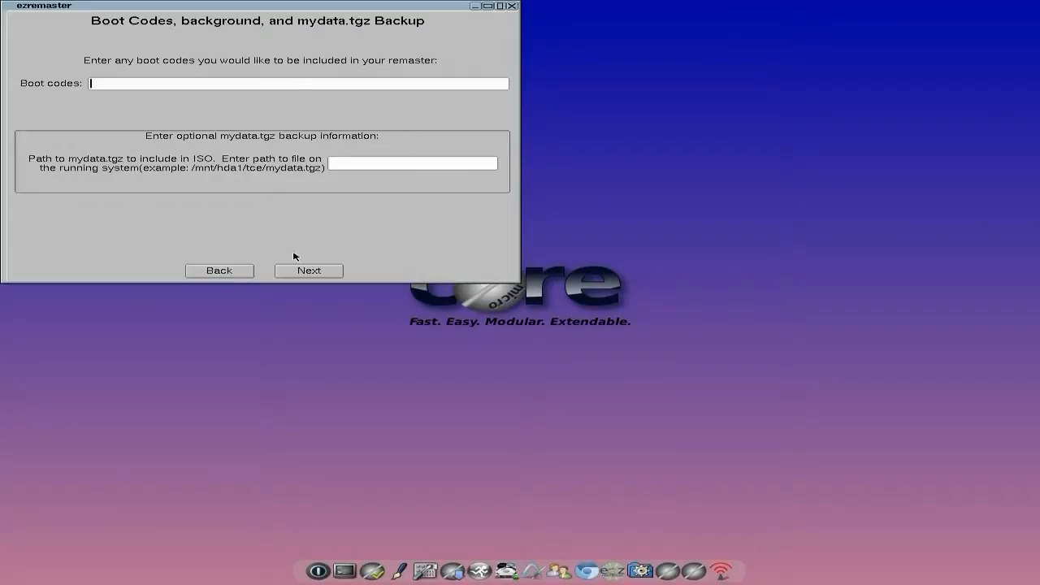
pyautogui.click(310, 276)
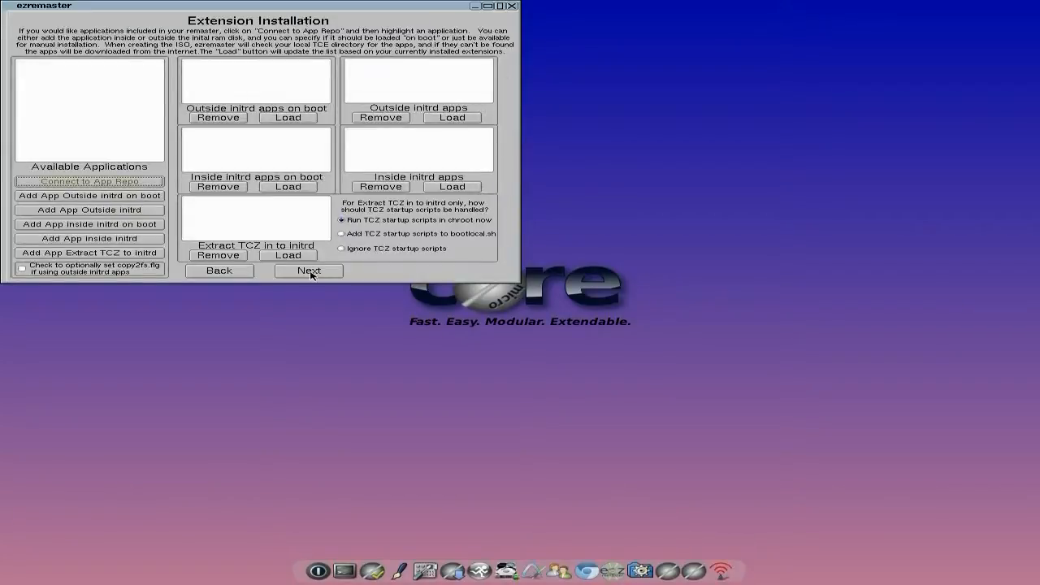
# Connect to the app repository and load the currently installed extensions as inside initrd apps on boot.
pyautogui.click(72, 183)
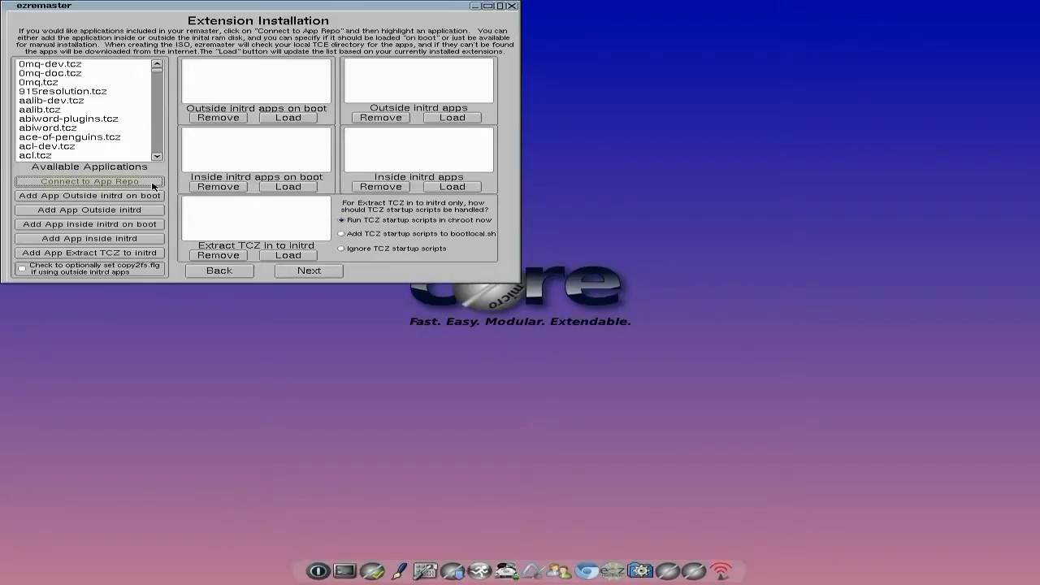
pyautogui.click(273, 190)
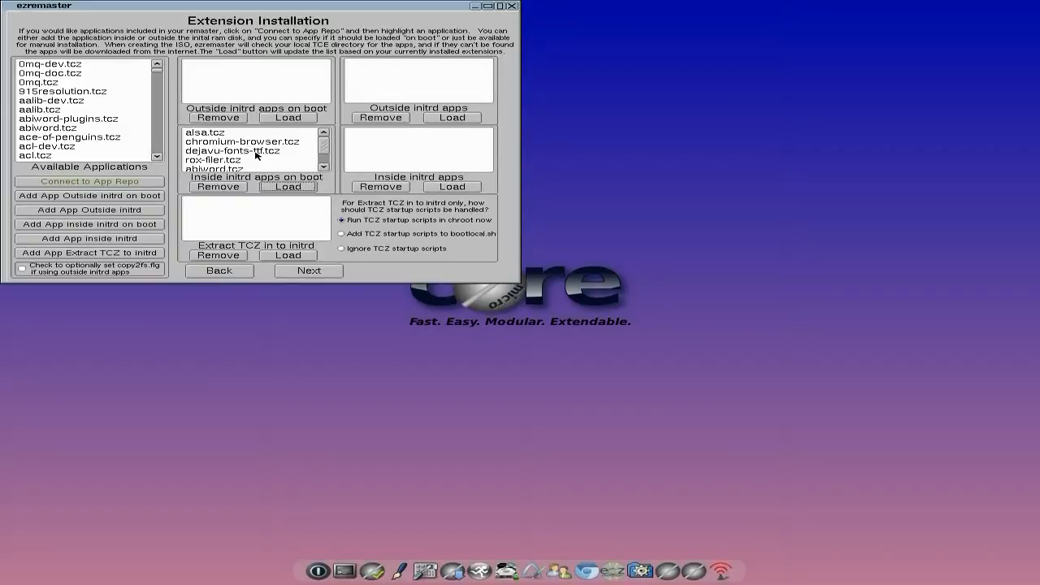
# Remove amsn.tcz and k3b.tcz from the inside initrd apps on boot, and review the remaining extensions.
pyautogui.scroll(-1, 257, 154)
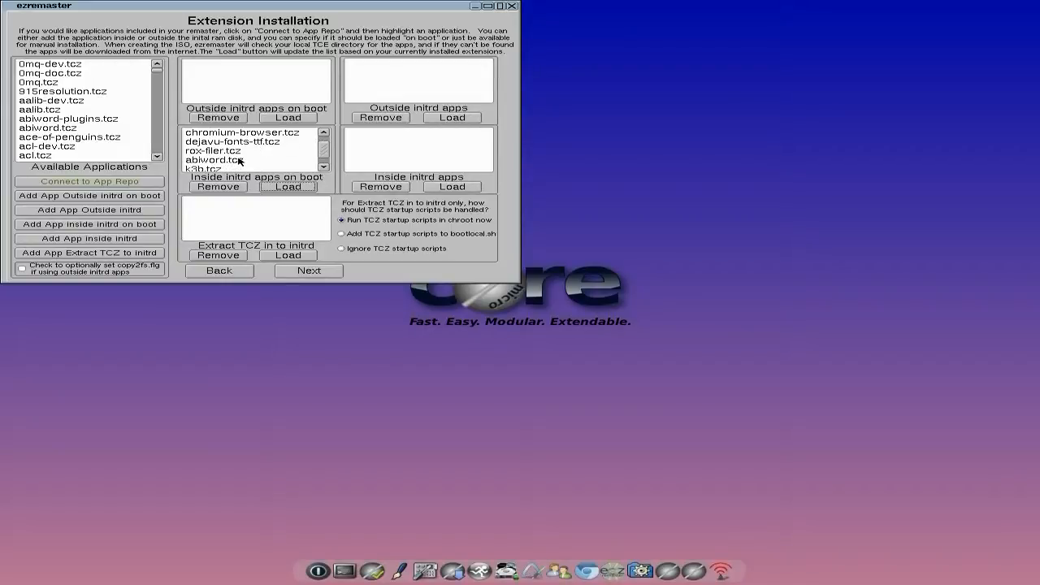
pyautogui.scroll(-1, 240, 161)
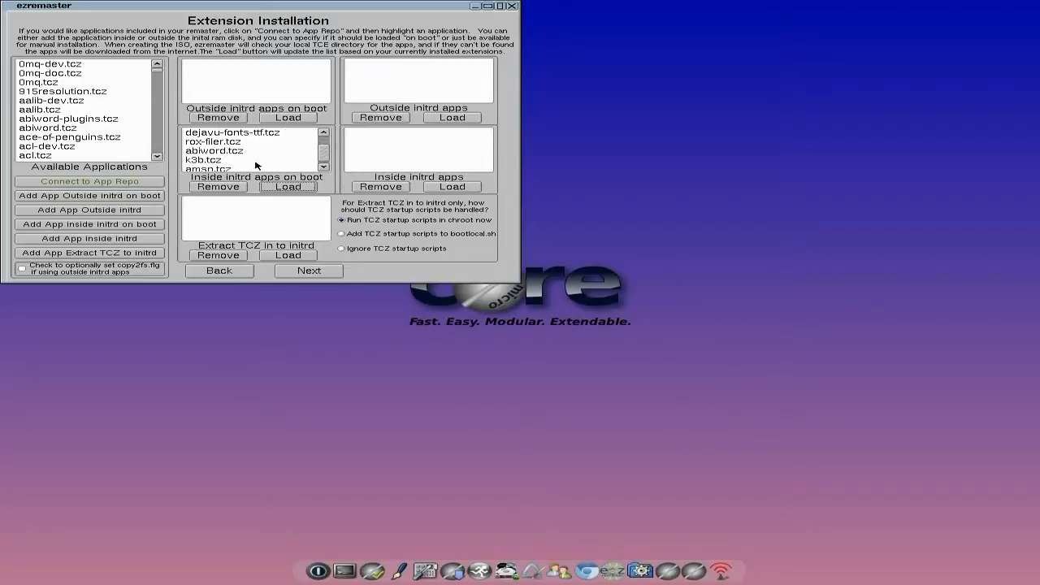
pyautogui.scroll(-1, 240, 166)
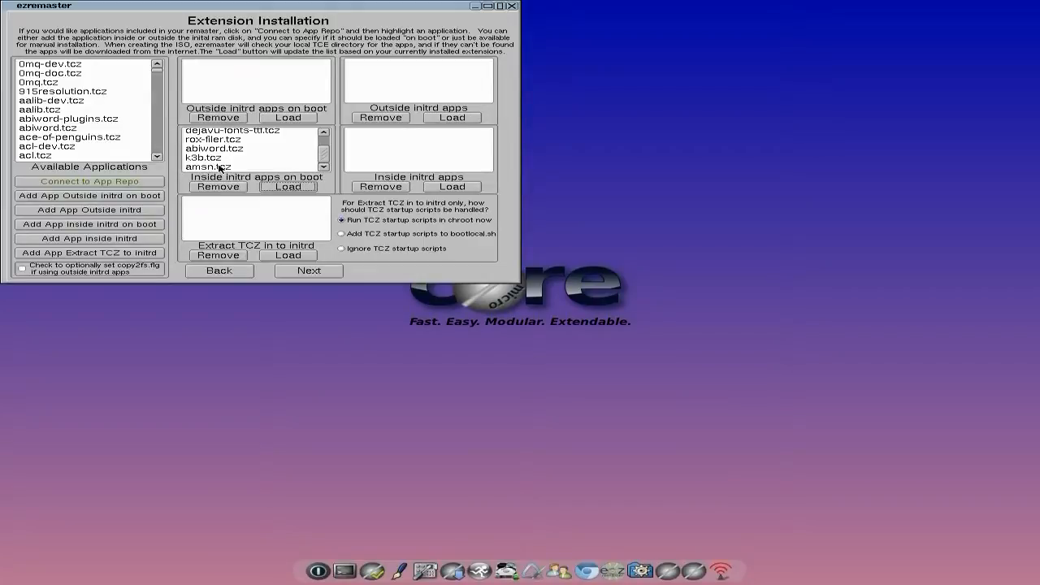
pyautogui.click(219, 167)
pyautogui.click(234, 188)
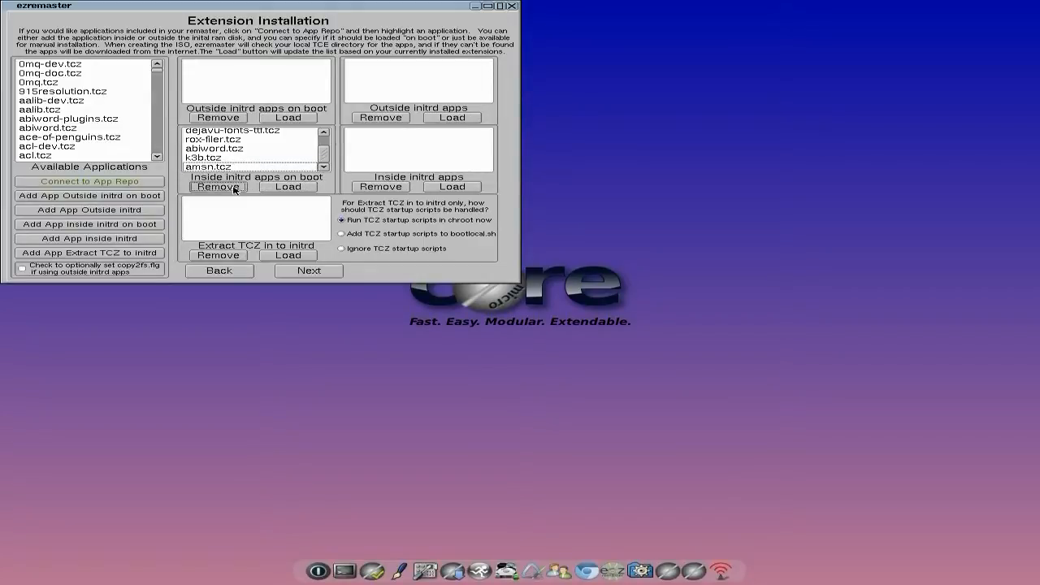
pyautogui.click(210, 158)
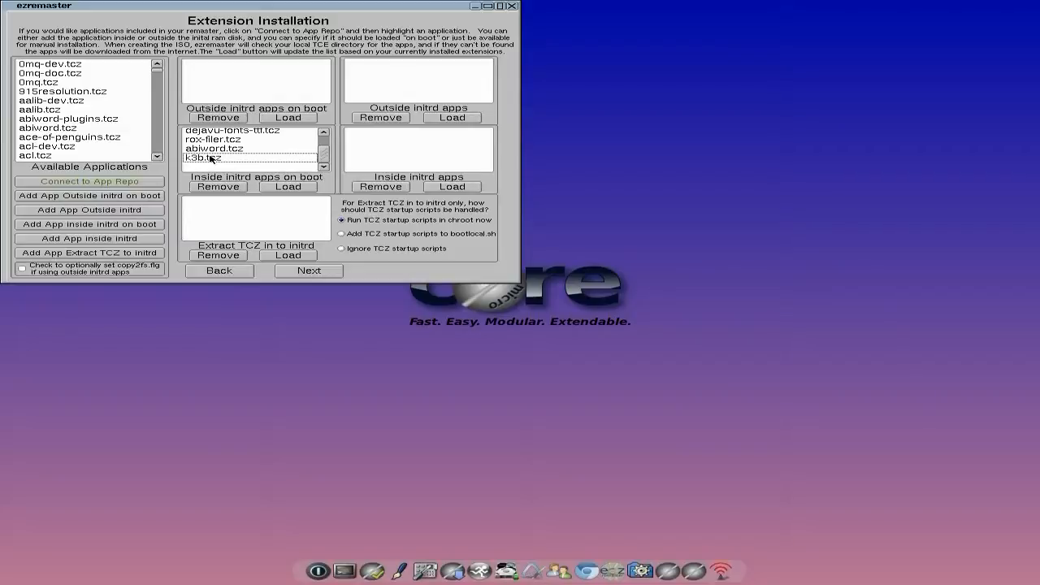
pyautogui.click(233, 187)
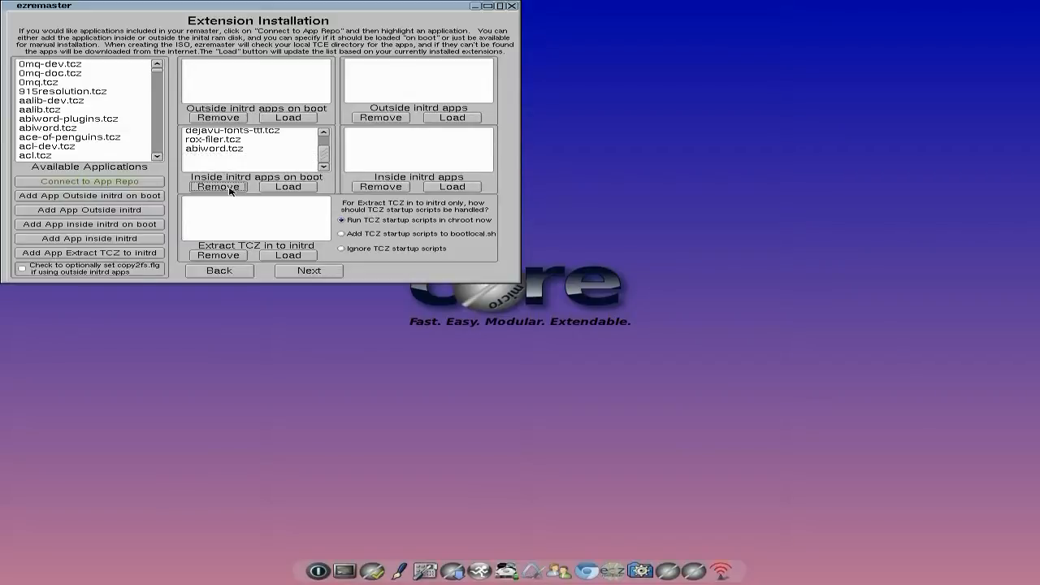
pyautogui.scroll(2, 286, 166)
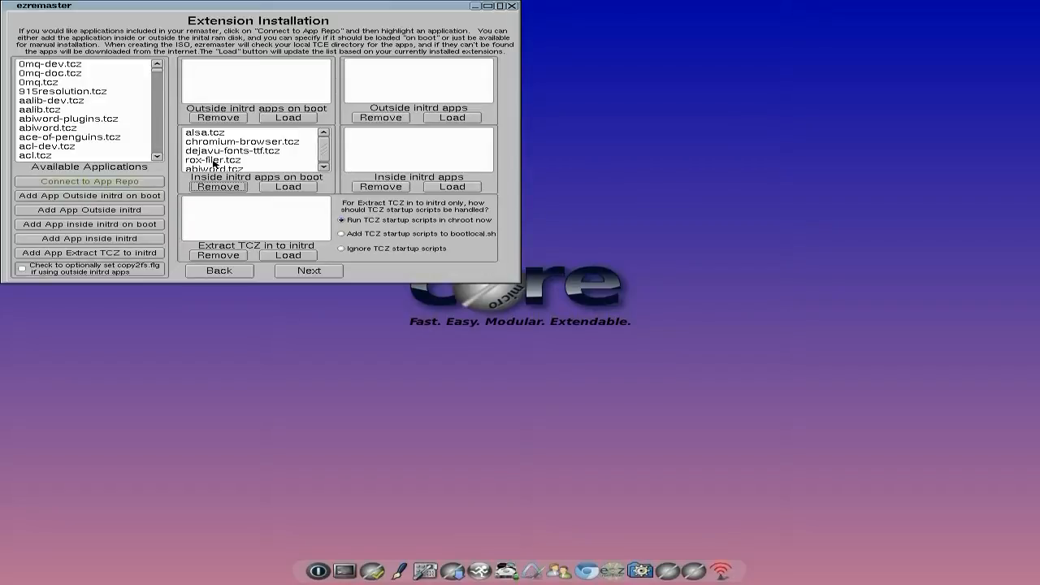
pyautogui.scroll(-1, 274, 167)
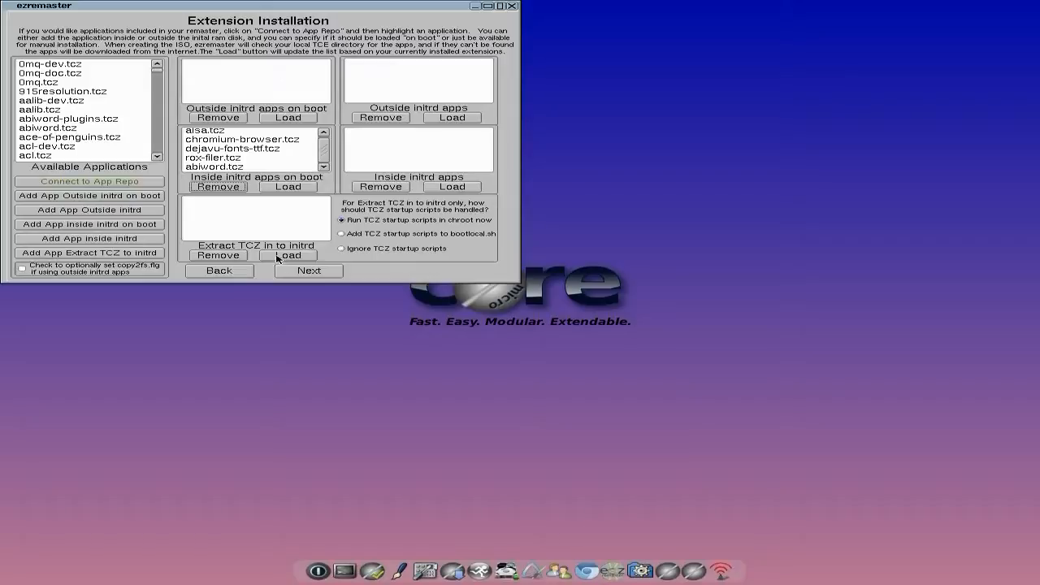
# Run the first remaster stage with its log status displayed in a terminal, and move that terminal beside the ezremaster window.
pyautogui.click(298, 272)
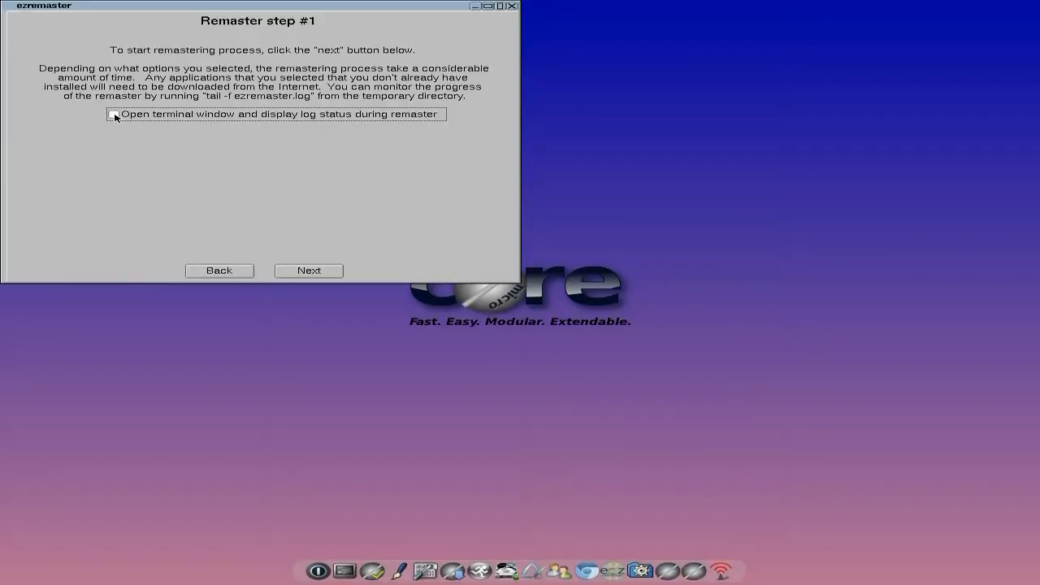
pyautogui.click(305, 271)
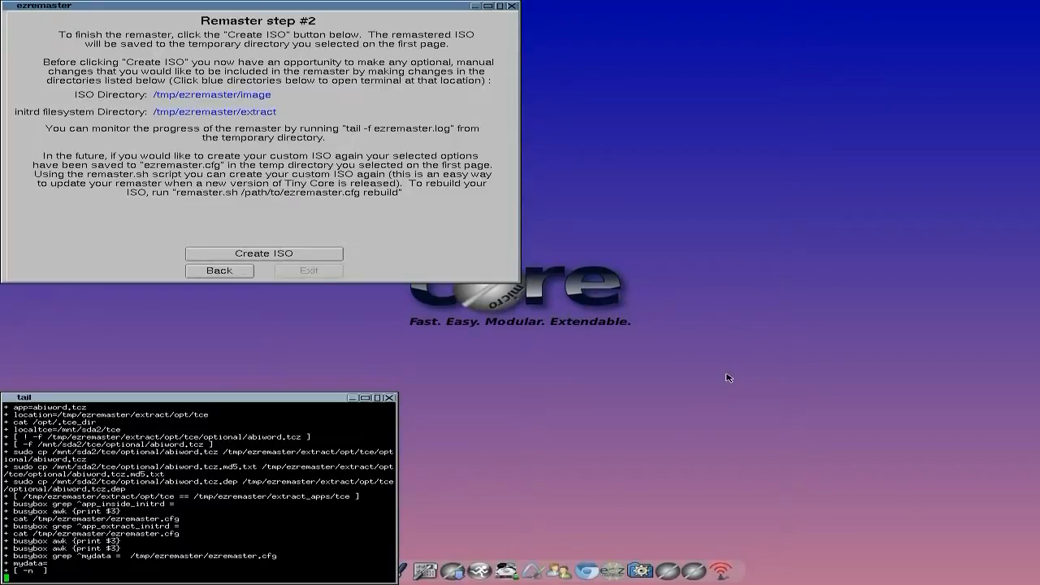
pyautogui.moveTo(82, 398); pyautogui.dragTo(671, 65)
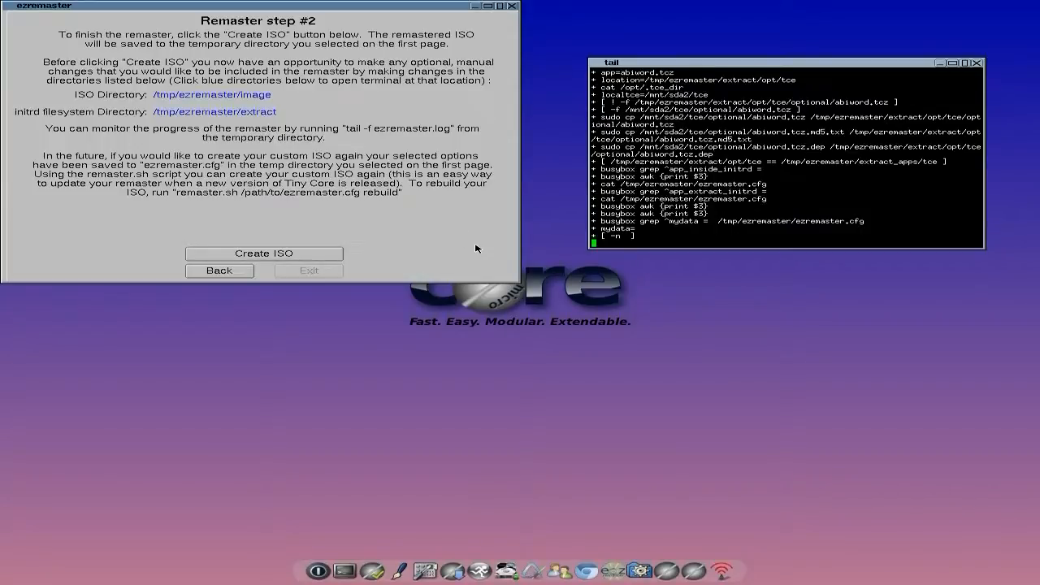
# Create the remastered ISO, and close the log terminal and ezremaster.
pyautogui.click(253, 259)
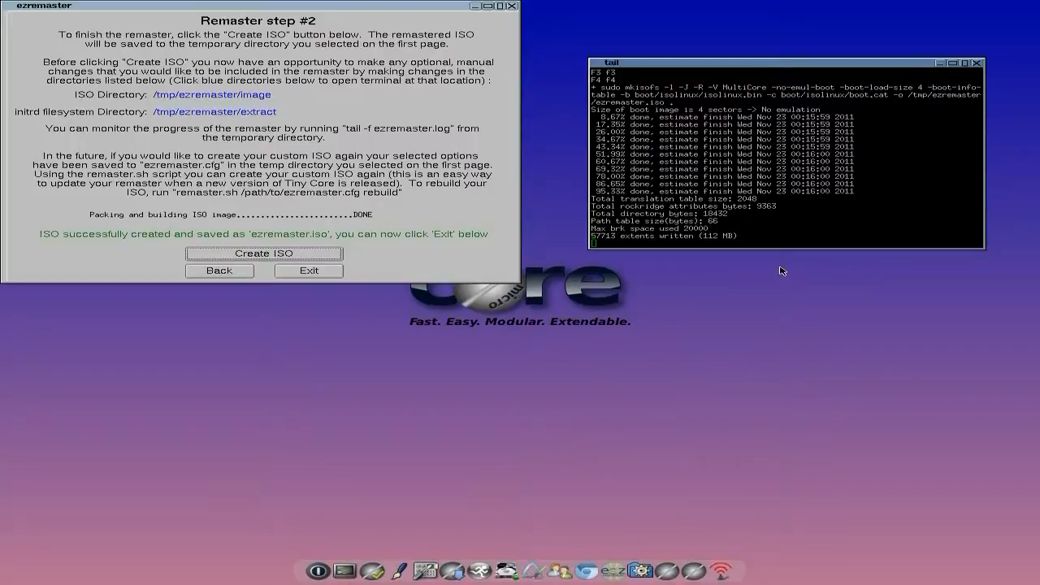
pyautogui.click(978, 63)
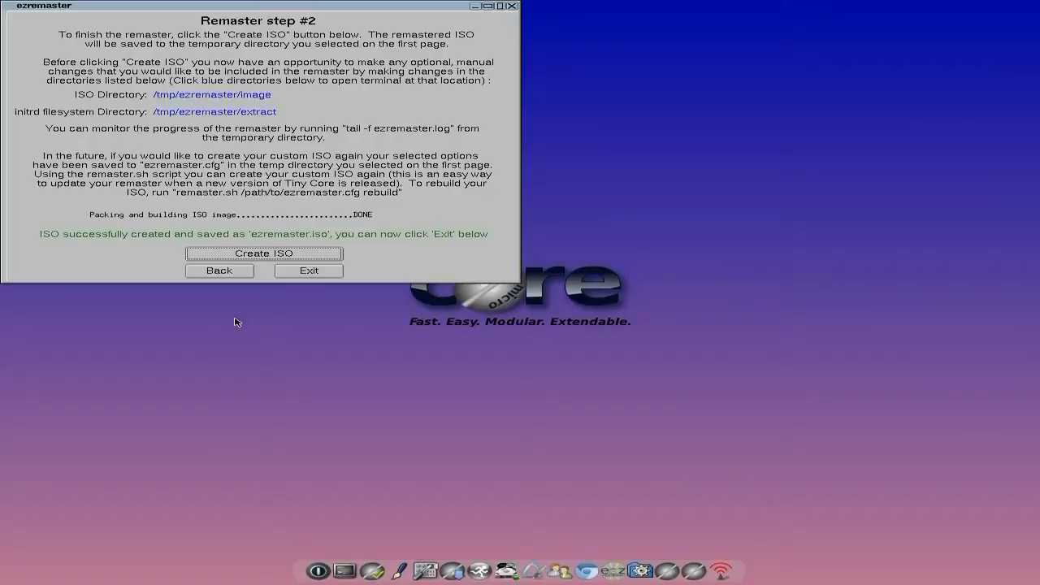
pyautogui.click(321, 276)
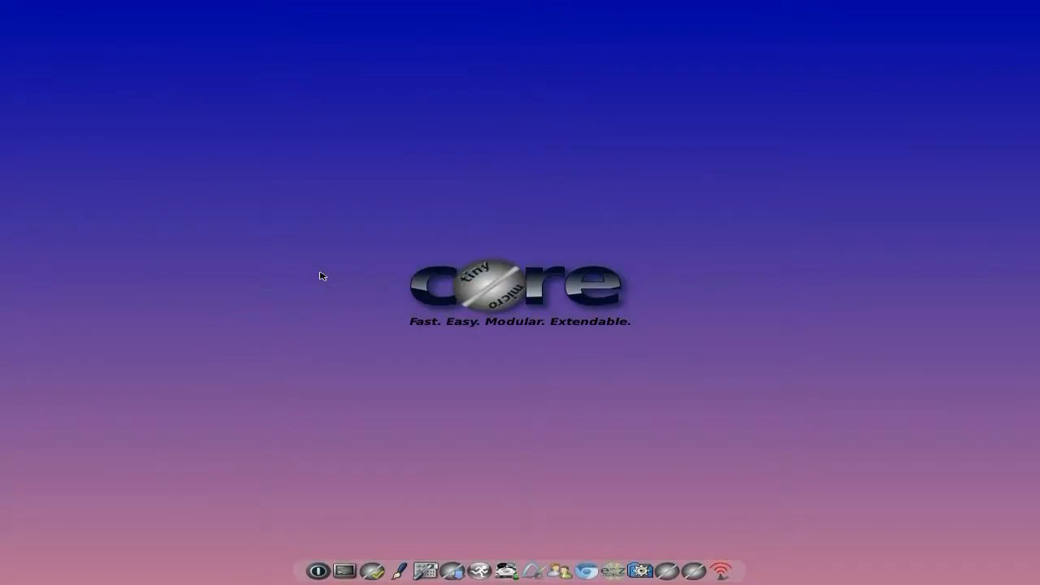